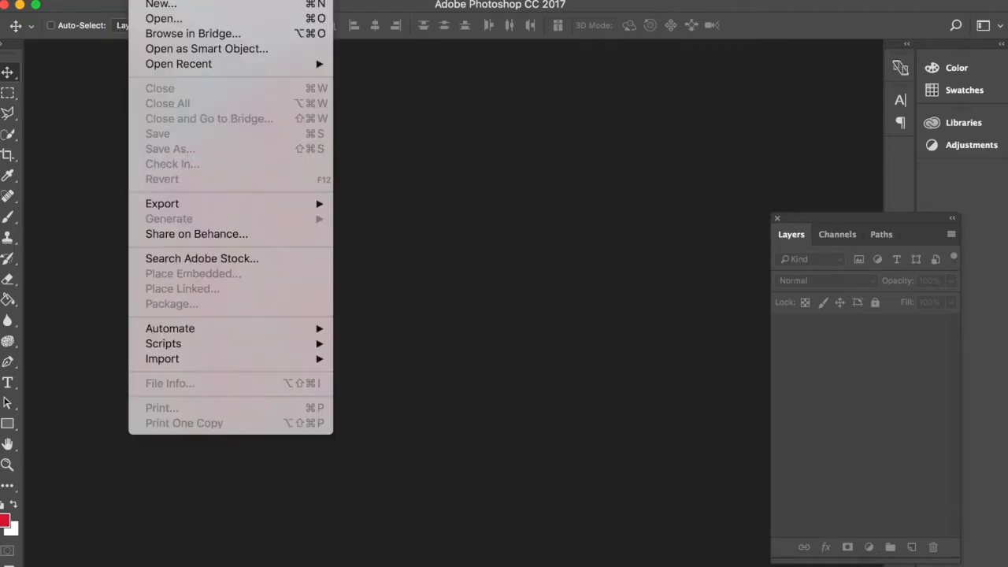
# - Open the recent file thumbnail.psd and make the IMG_5196 photo layer visible
pyautogui.moveTo(169, 63)
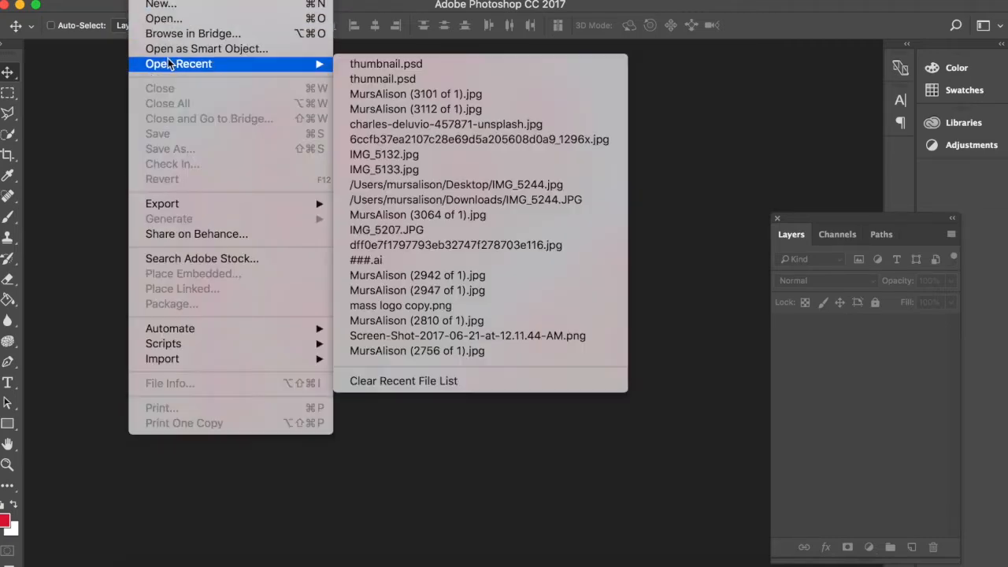
pyautogui.click(376, 65)
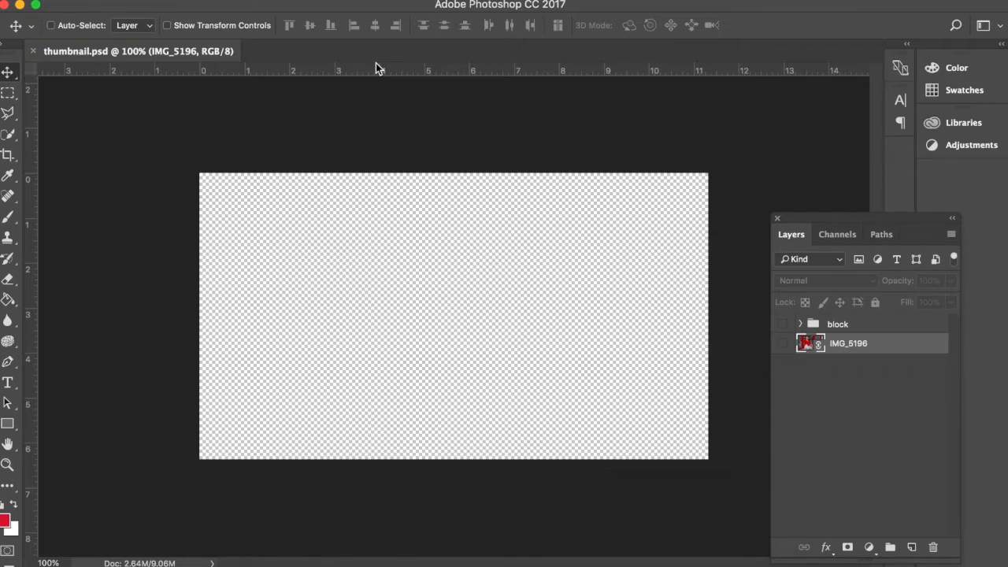
pyautogui.click(784, 345)
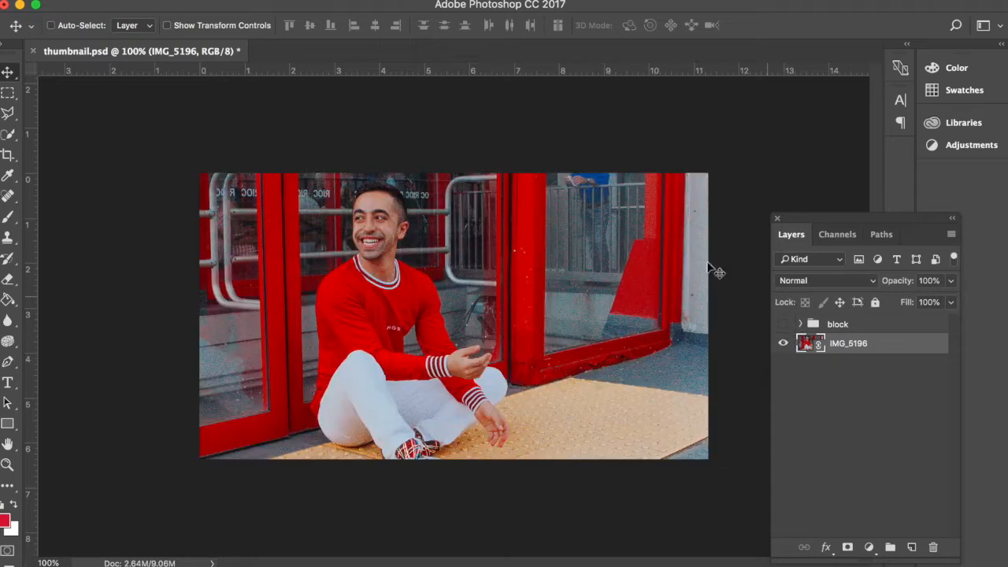
# - Reposition the IMG_5196 photo within the canvas, showing and hiding the block text group to check the framing
pyautogui.moveTo(393, 357); pyautogui.dragTo(354, 335)
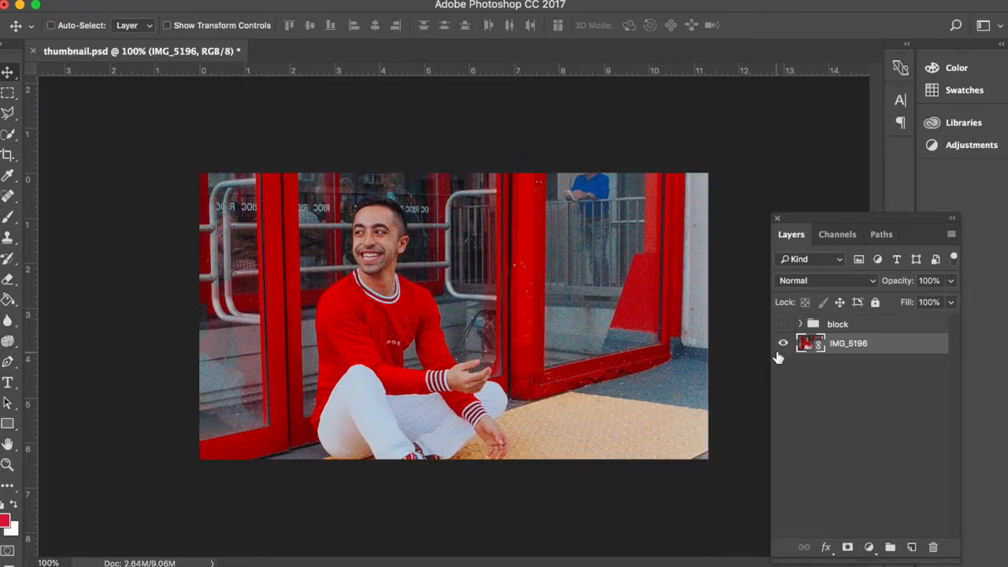
pyautogui.click(783, 324)
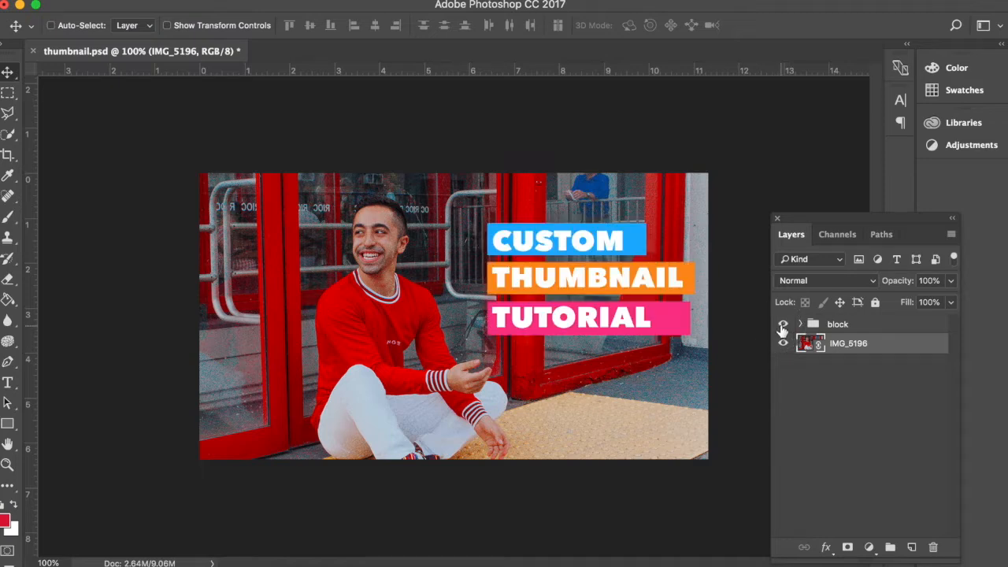
pyautogui.click(782, 325)
pyautogui.click(783, 325)
pyautogui.click(783, 325)
pyautogui.moveTo(535, 324); pyautogui.dragTo(500, 297)
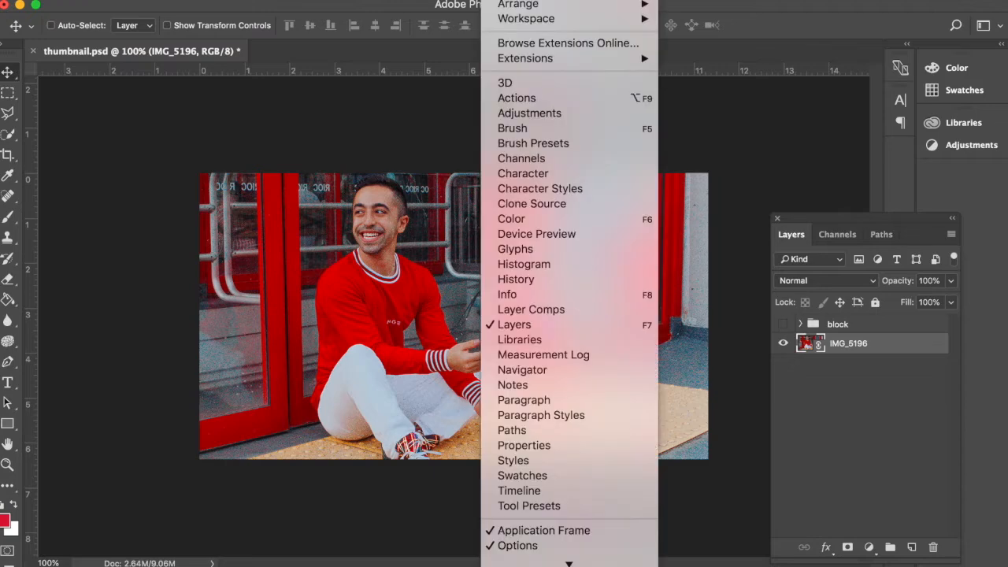
# - Play the Thumbnail action from the Thumbnail action set on the photo layer
pyautogui.click(575, 99)
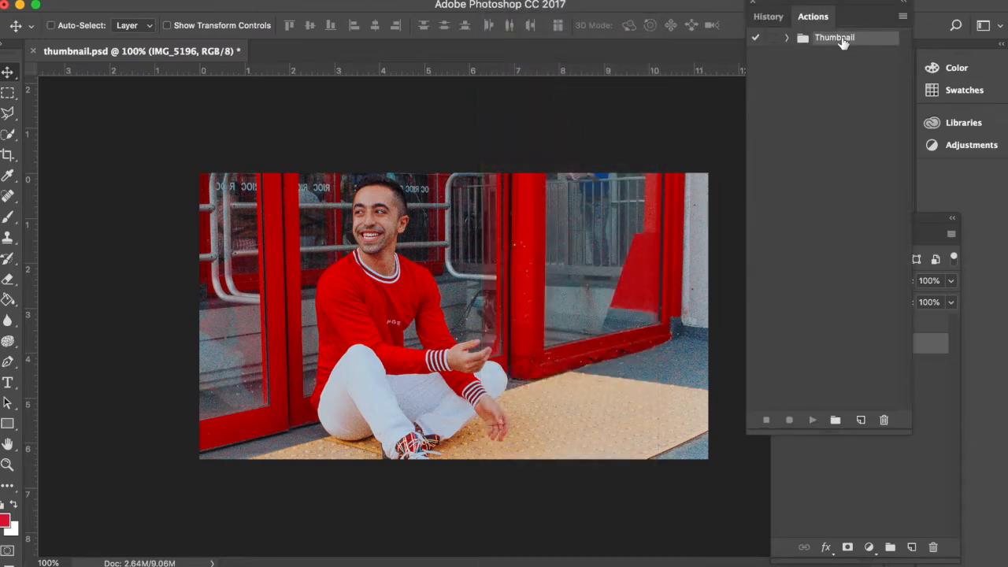
pyautogui.click(902, 17)
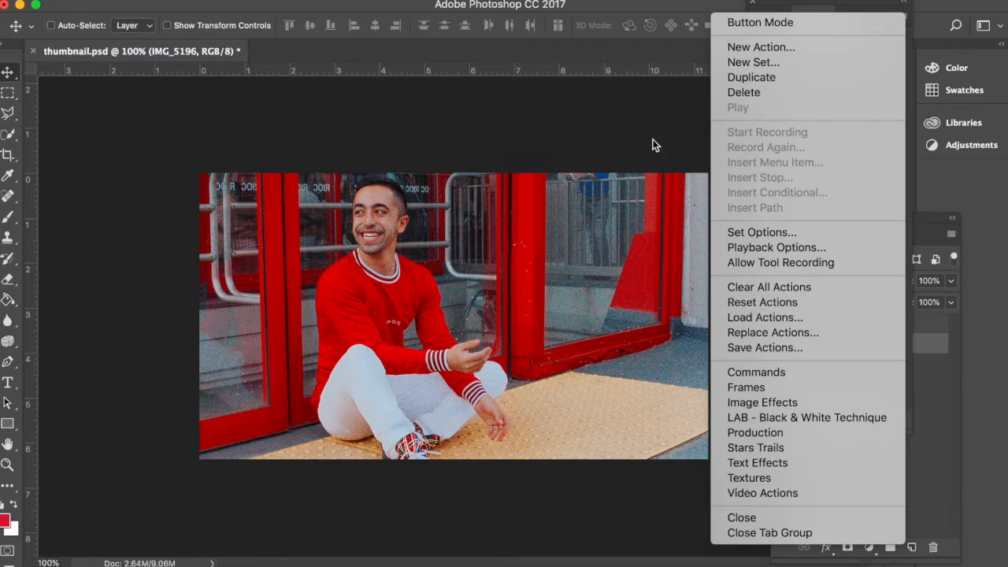
pyautogui.click(723, 108)
pyautogui.click(787, 37)
pyautogui.click(800, 53)
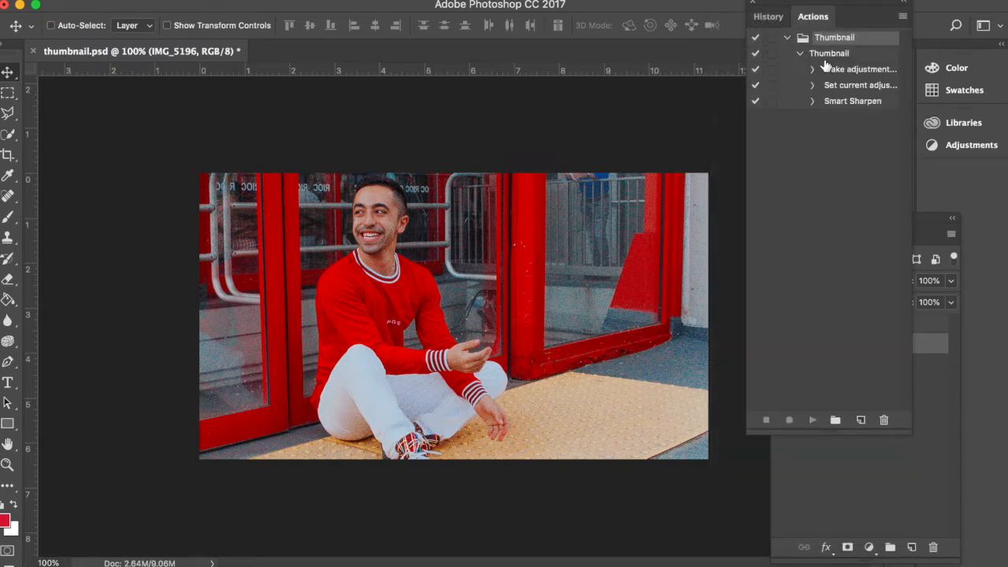
pyautogui.click(828, 54)
pyautogui.click(812, 420)
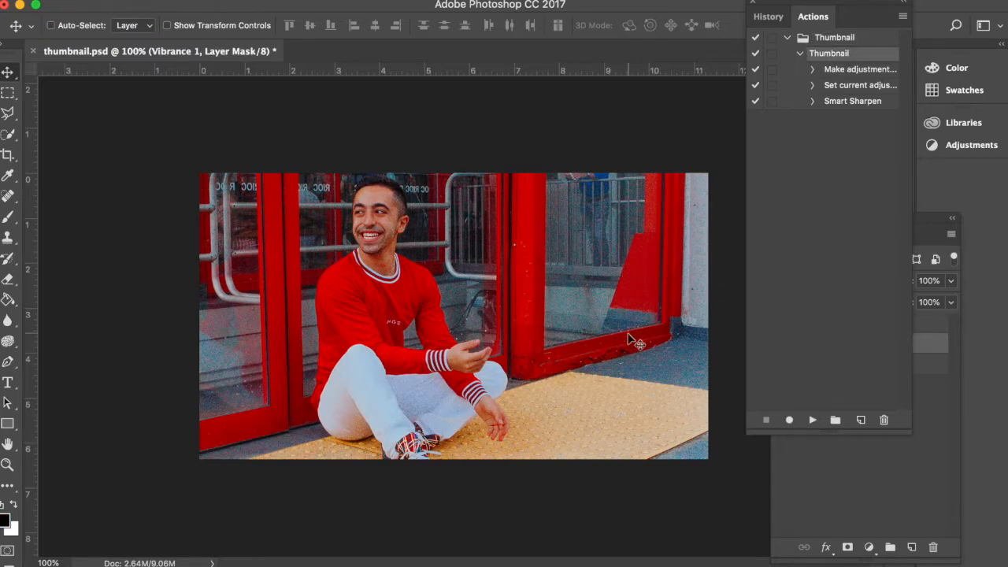
pyautogui.click(755, 5)
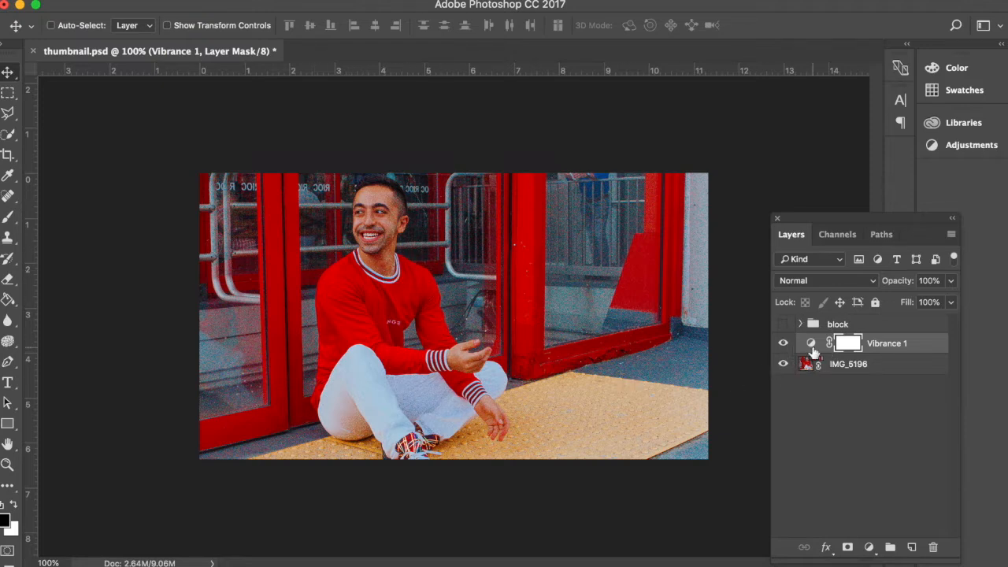
# - Set the vibrance of the Vibrance 1 adjustment layer to +40 and compare the photo with and without it
pyautogui.doubleClick(812, 346)
pyautogui.moveTo(925, 273); pyautogui.dragTo(872, 278)
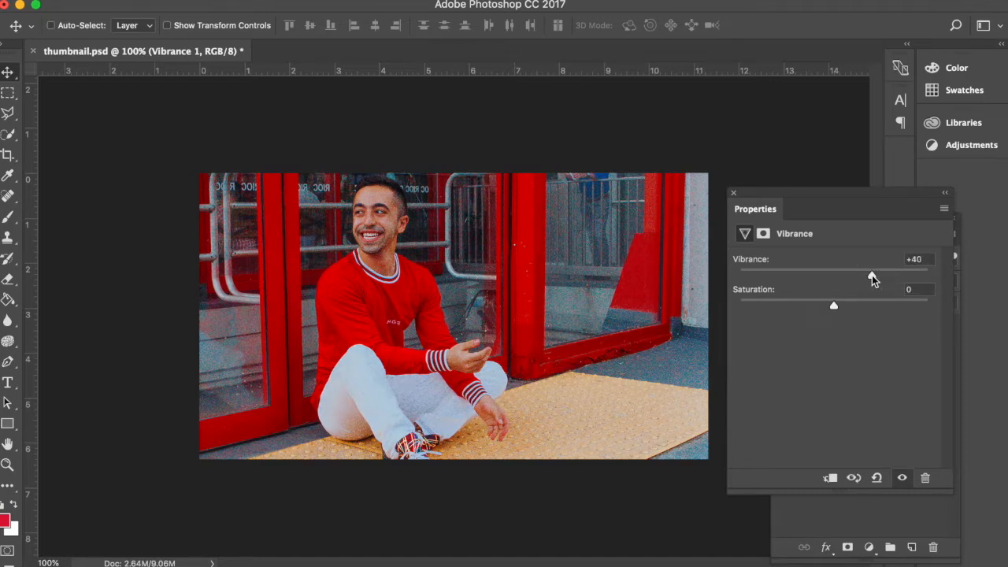
pyautogui.click(734, 193)
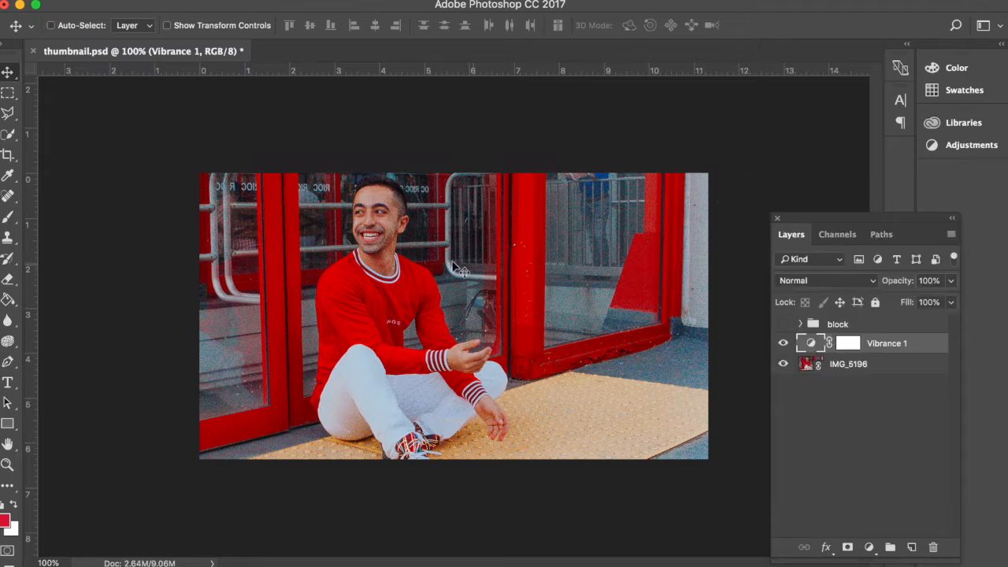
pyautogui.click(786, 344)
pyautogui.click(785, 344)
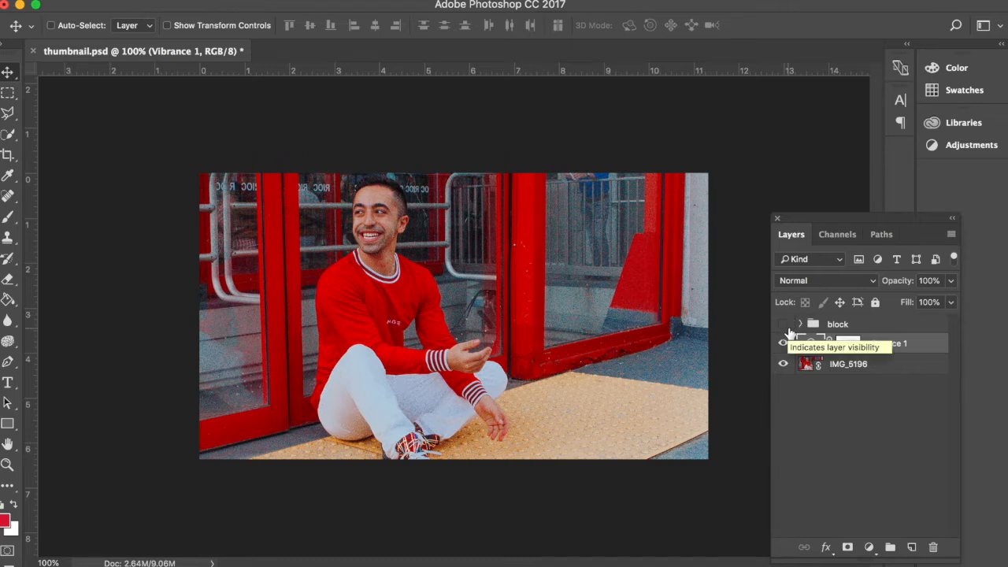
# - Show and expand the block group, hiding and showing its Top and Bottom subgroups to check what each contains
pyautogui.click(783, 324)
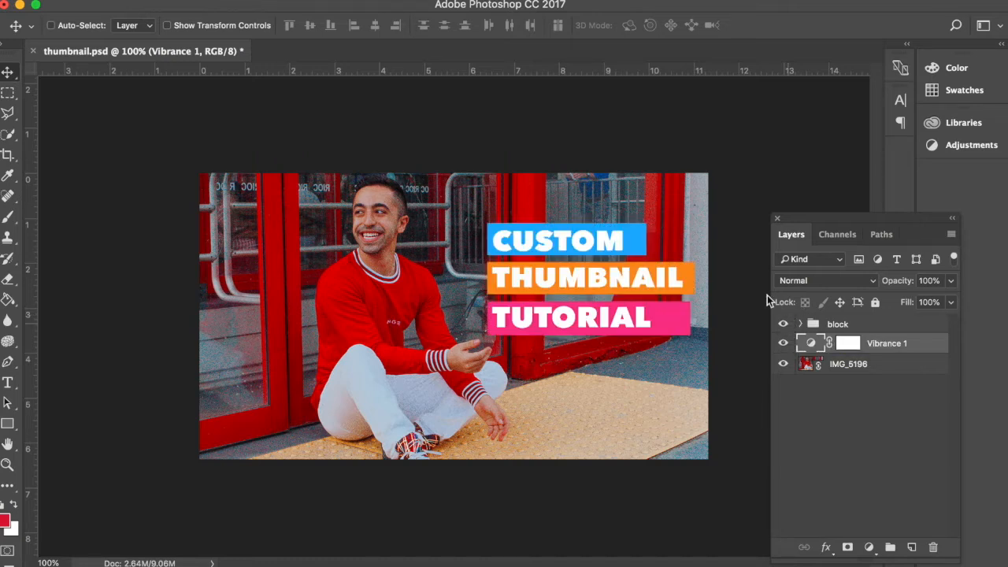
pyautogui.click(800, 324)
pyautogui.click(861, 343)
pyautogui.click(783, 344)
pyautogui.click(783, 343)
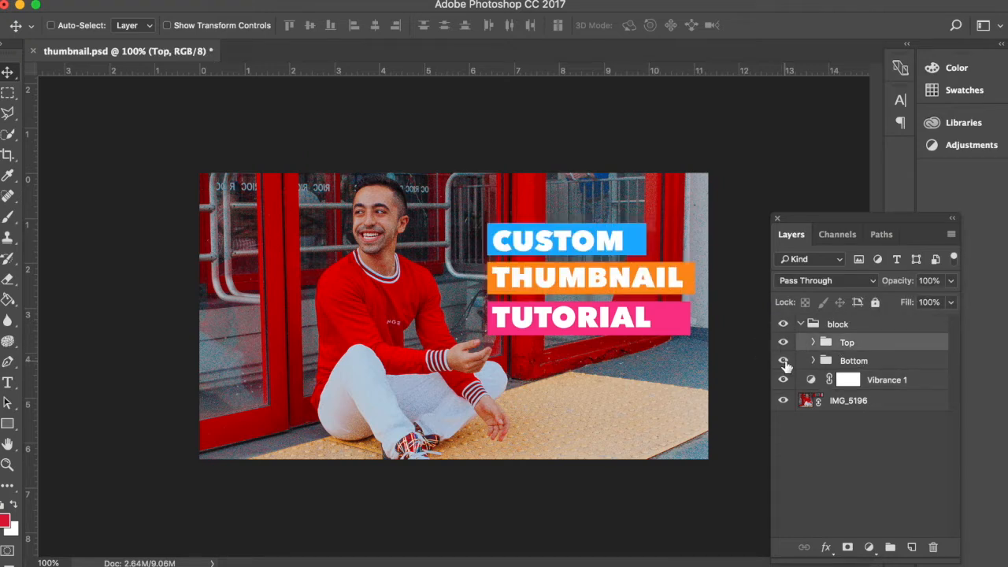
pyautogui.click(782, 361)
pyautogui.click(783, 360)
# - Expand the Top group and check its thumbnail text layer by hiding and showing it
pyautogui.click(813, 343)
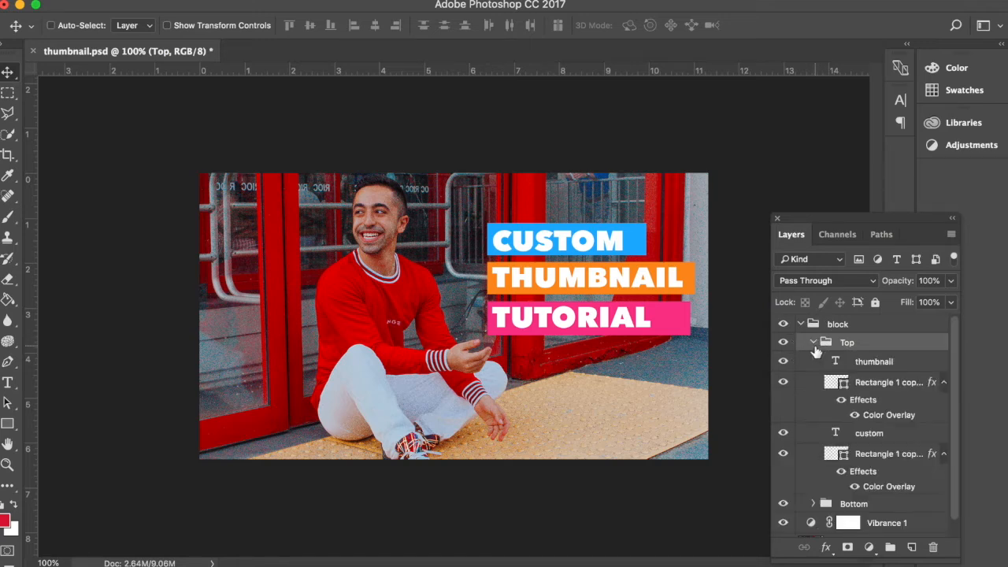
pyautogui.click(889, 363)
pyautogui.click(783, 362)
pyautogui.click(782, 362)
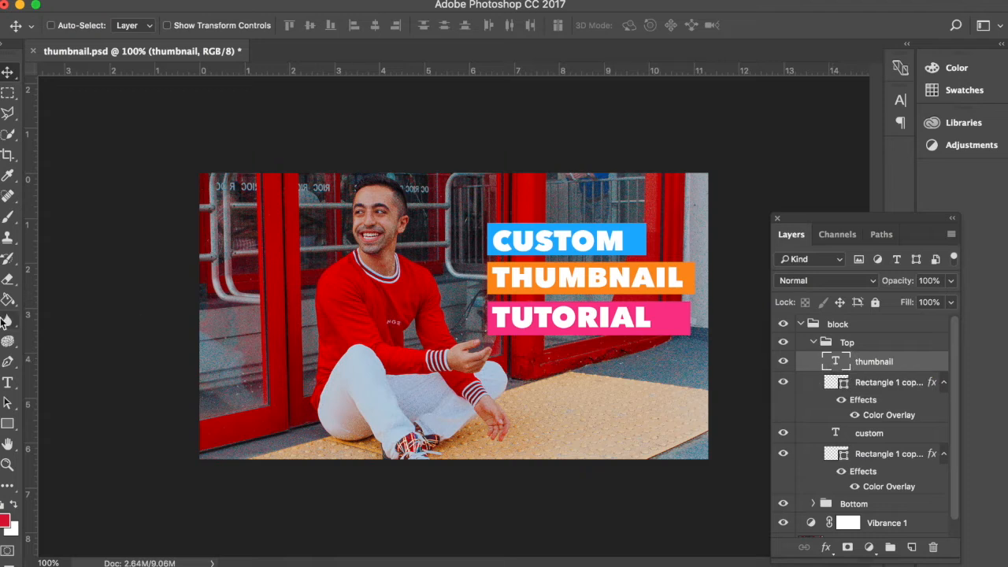
# - Try replacing the THUMBNAIL text with YOUTUBE and undo the text edit
pyautogui.click(7, 382)
pyautogui.click(627, 279)
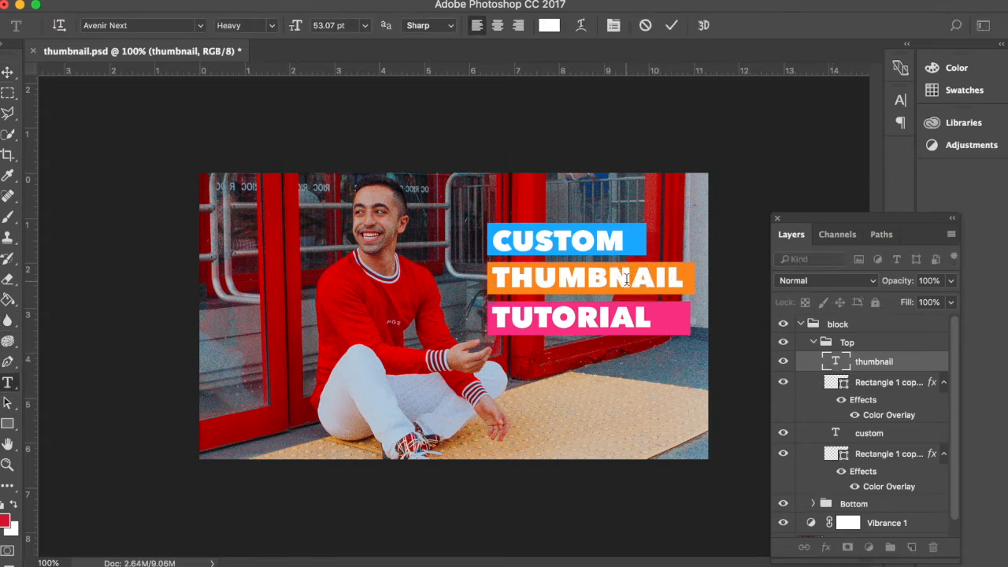
pyautogui.moveTo(688, 284); pyautogui.dragTo(491, 277)
pyautogui.click(491, 277)
pyautogui.press('BackSpace')
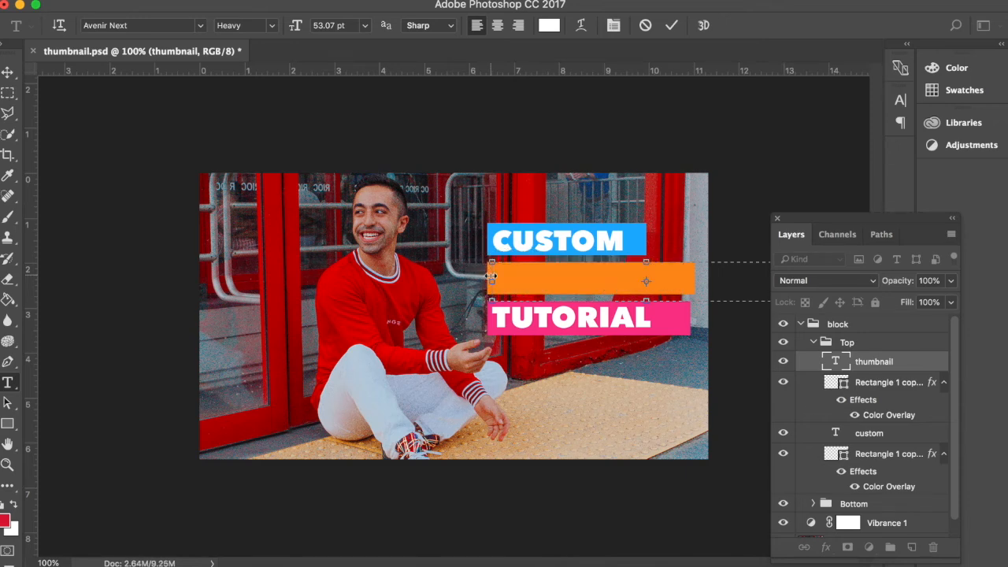
pyautogui.write('YOUTUBE')
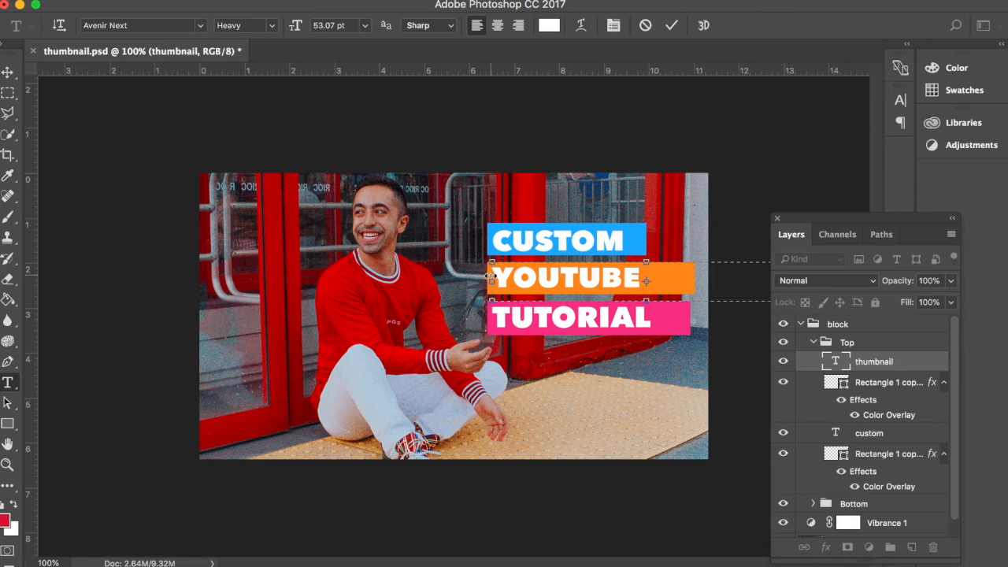
pyautogui.press('BackSpace')
pyautogui.click(8, 72)
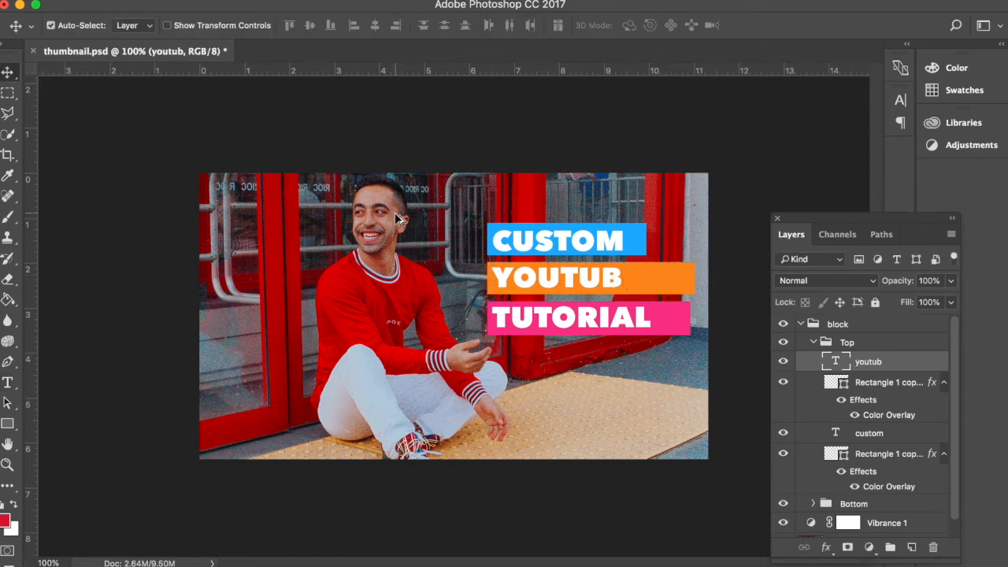
pyautogui.hotkey('ctrl', 'z')
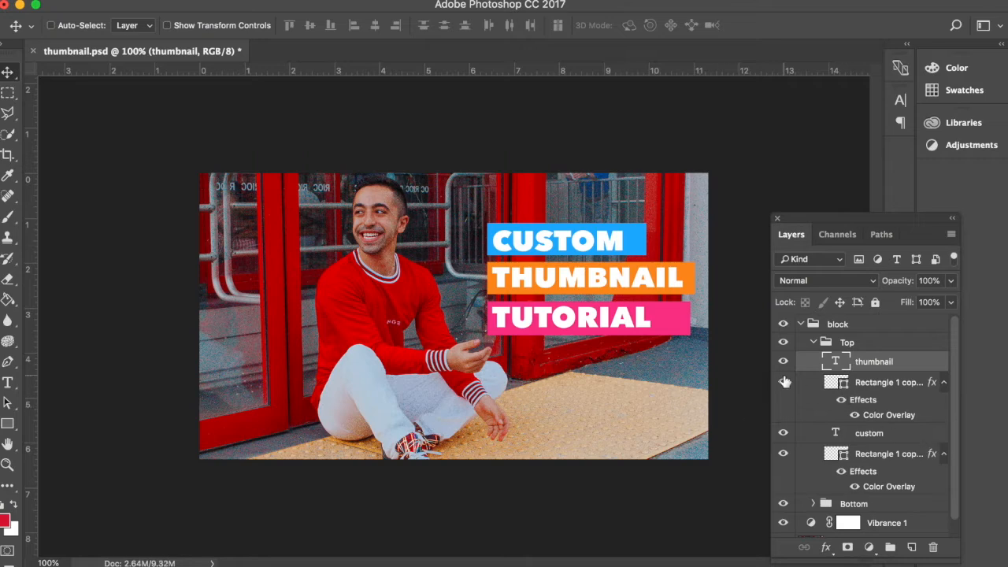
# - Hide and show the orange rectangle behind the THUMBNAIL text to identify its layer
pyautogui.click(784, 382)
pyautogui.click(784, 383)
pyautogui.click(783, 383)
pyautogui.click(784, 382)
# - Try changing the Color Overlay of the rectangle behind THUMBNAIL to blue 451aff and purple d11aff
pyautogui.doubleClick(890, 415)
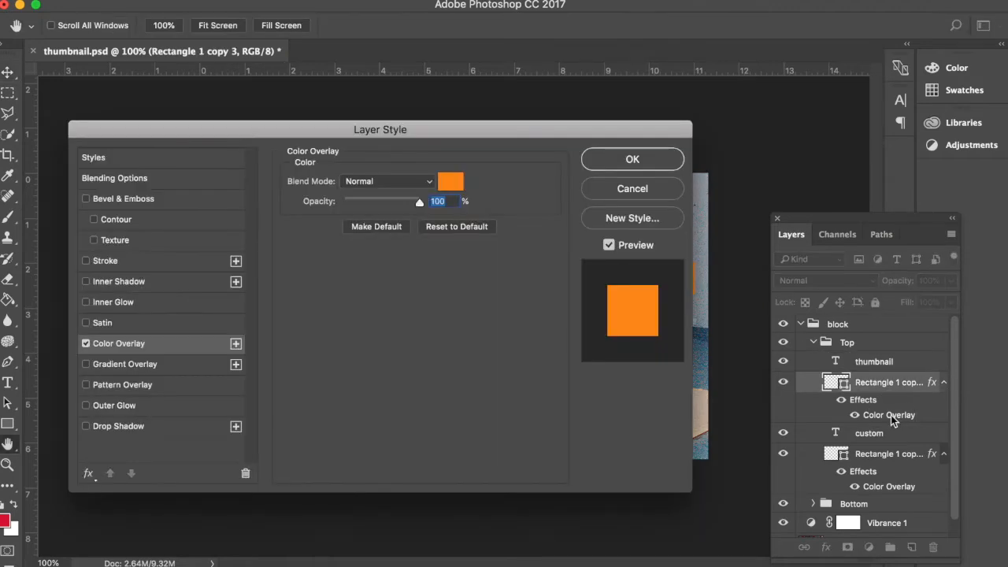
pyautogui.moveTo(543, 138); pyautogui.dragTo(1007, 147)
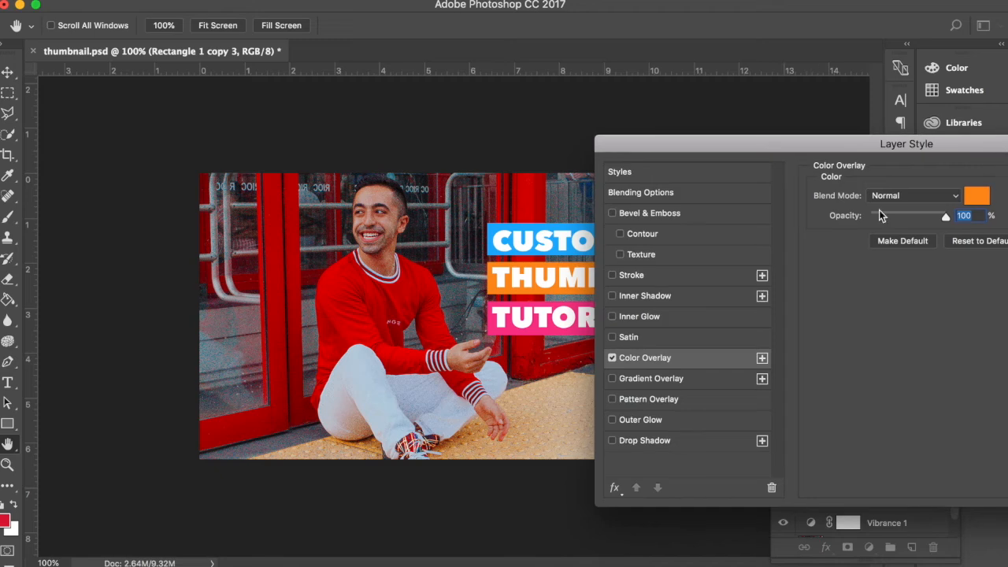
pyautogui.moveTo(925, 153); pyautogui.dragTo(668, 430)
pyautogui.click(745, 483)
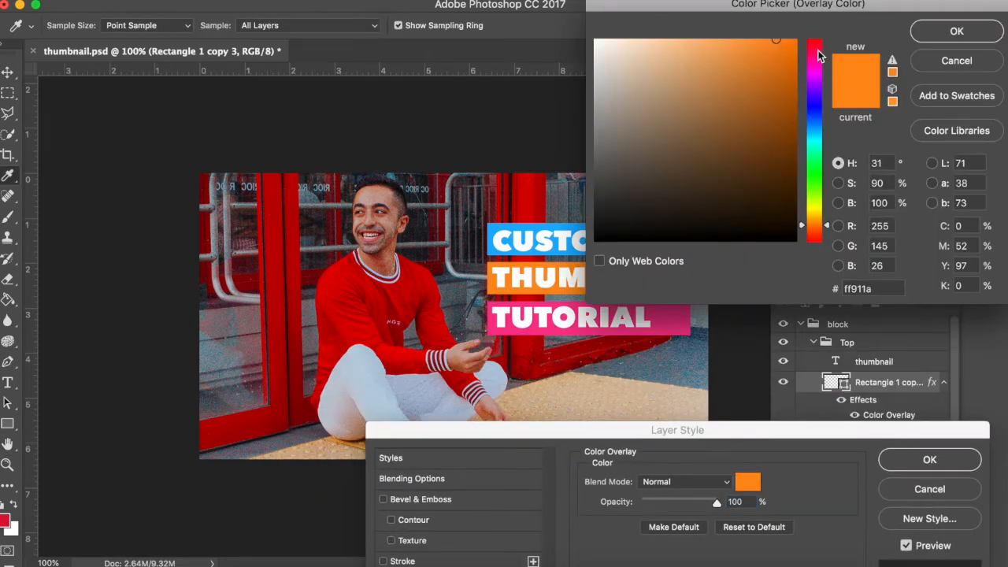
pyautogui.click(819, 101)
pyautogui.moveTo(776, 5); pyautogui.dragTo(896, 5)
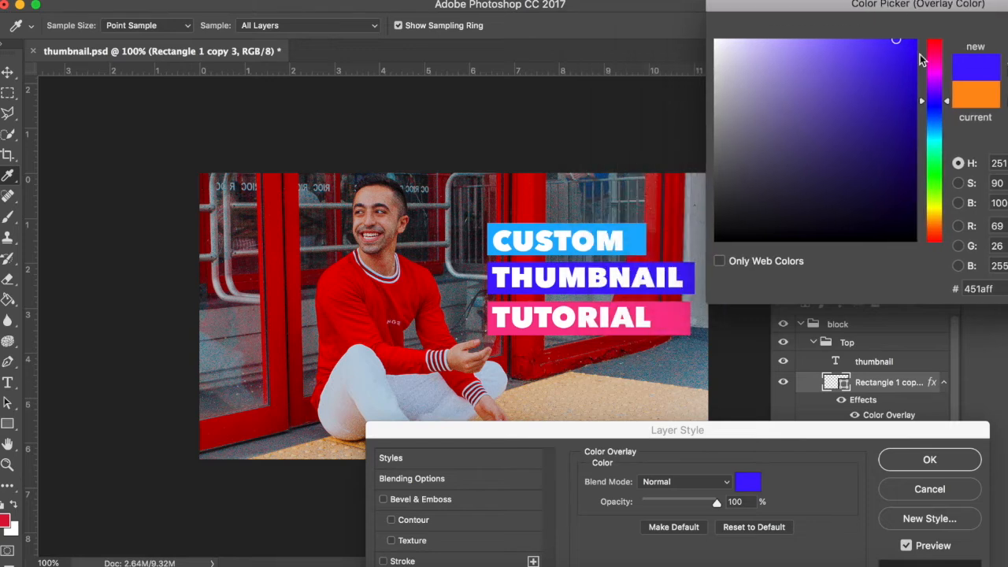
pyautogui.moveTo(934, 115); pyautogui.dragTo(944, 85)
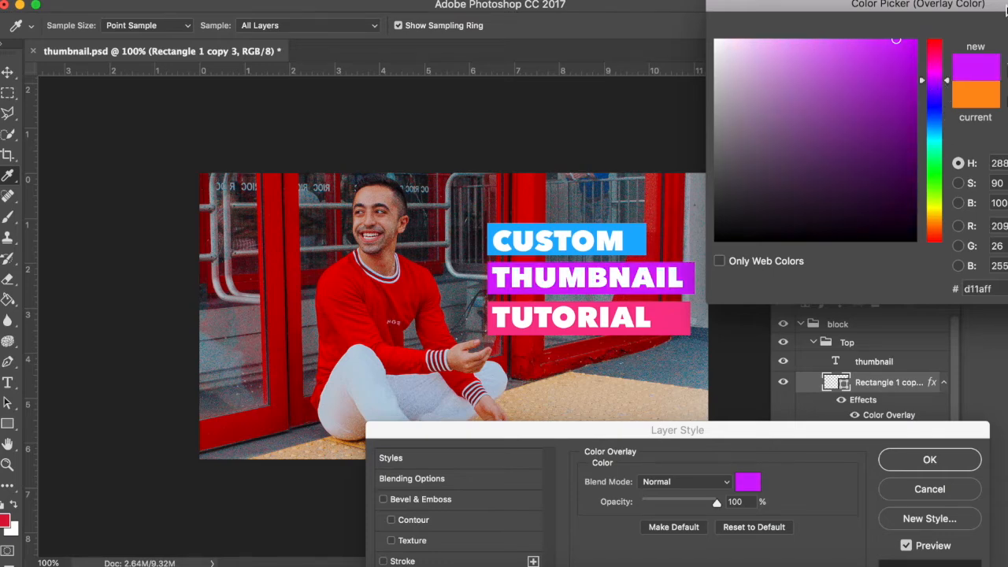
pyautogui.moveTo(1005, 9); pyautogui.dragTo(747, 9)
pyautogui.click(827, 63)
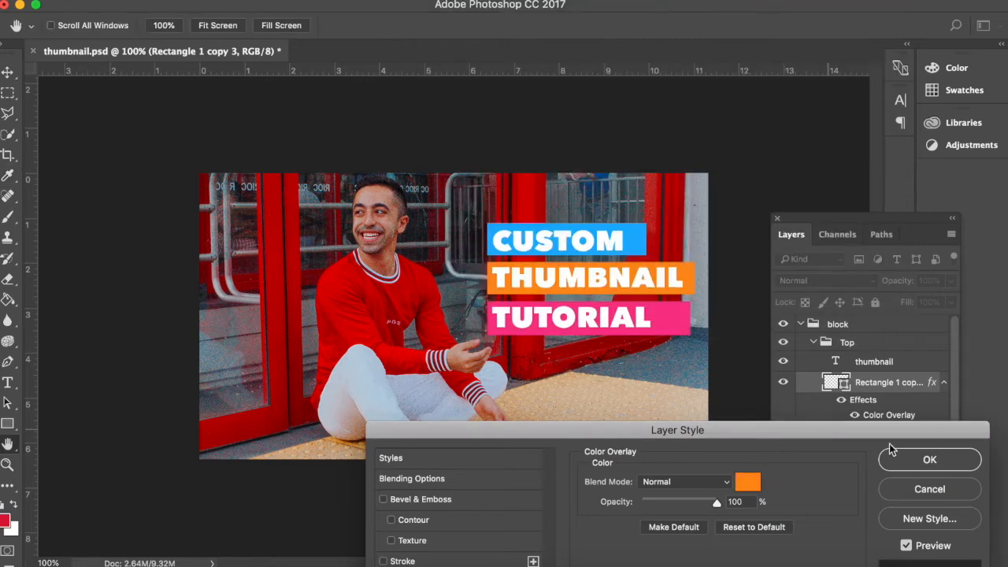
pyautogui.click(935, 465)
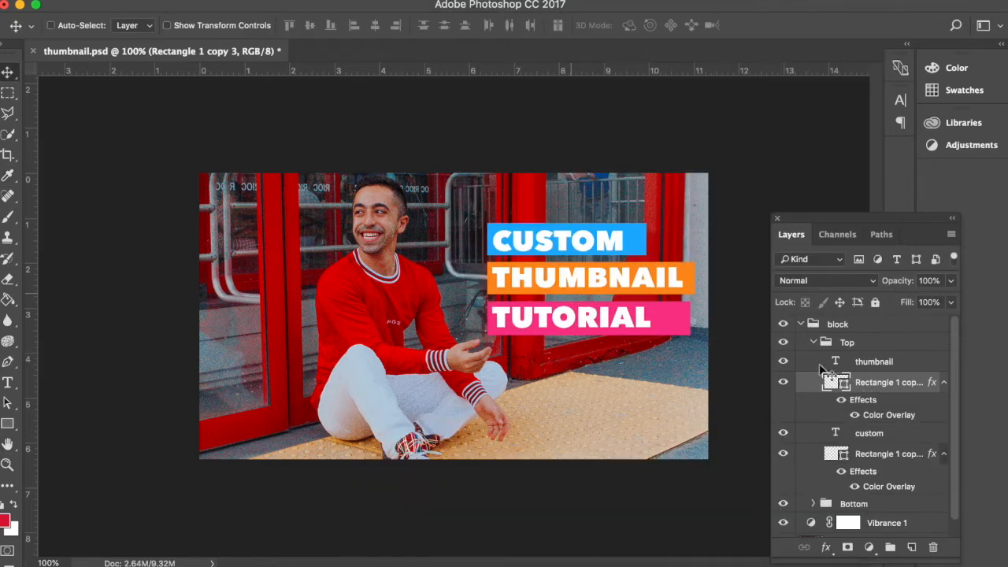
# - Check the custom text layer and the rectangle behind it in the Top group by hiding and showing each
pyautogui.click(811, 343)
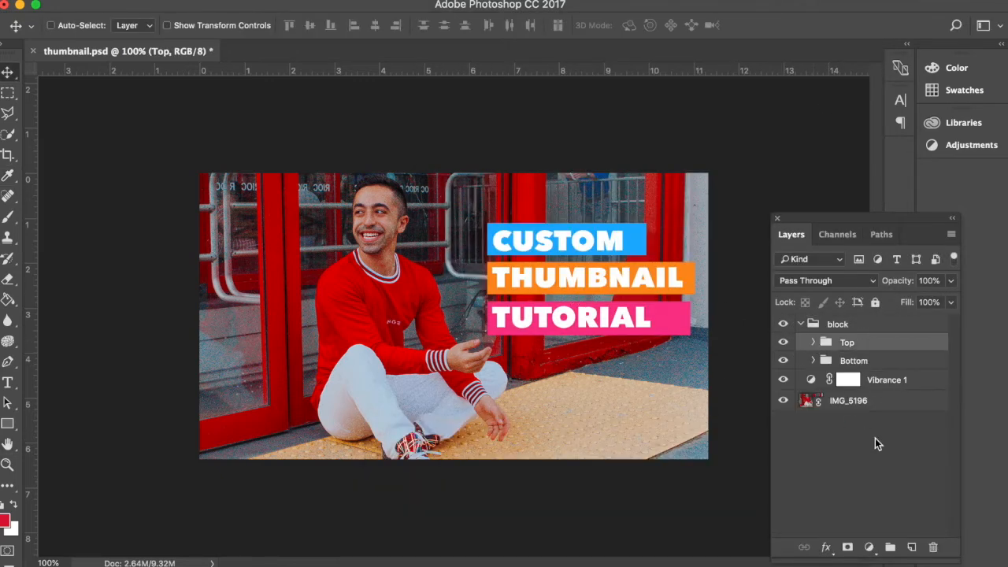
pyautogui.click(812, 344)
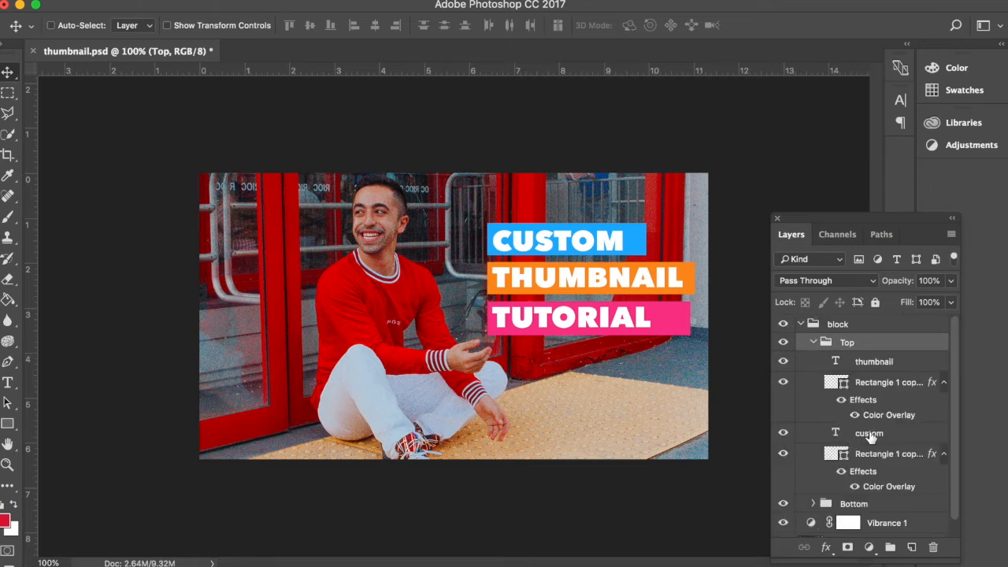
pyautogui.click(862, 434)
pyautogui.click(782, 434)
pyautogui.click(782, 434)
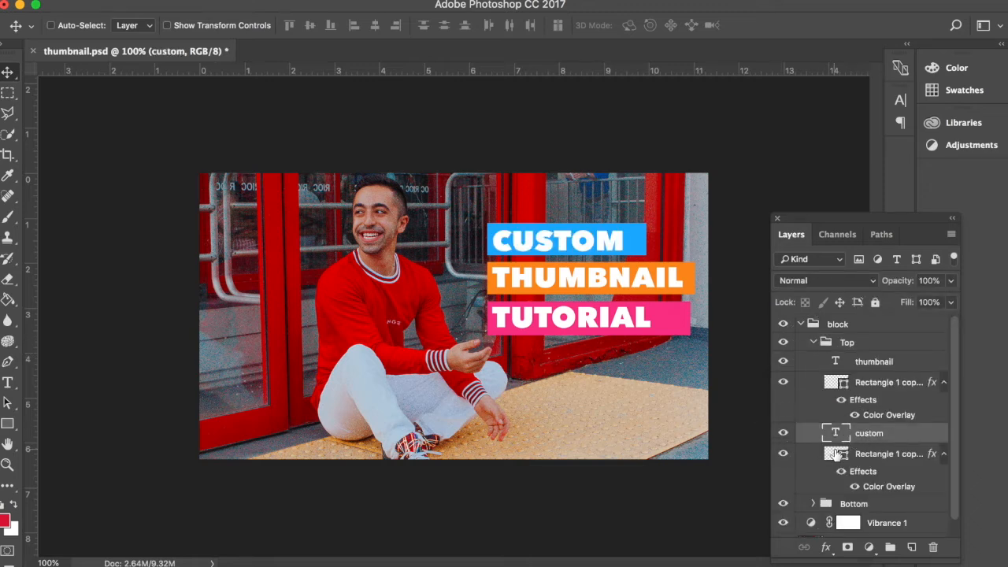
pyautogui.click(784, 455)
pyautogui.click(783, 454)
# - Collapse the Top group, and hide and show the Top and Bottom groups to compare them
pyautogui.click(812, 342)
pyautogui.click(781, 344)
pyautogui.click(781, 344)
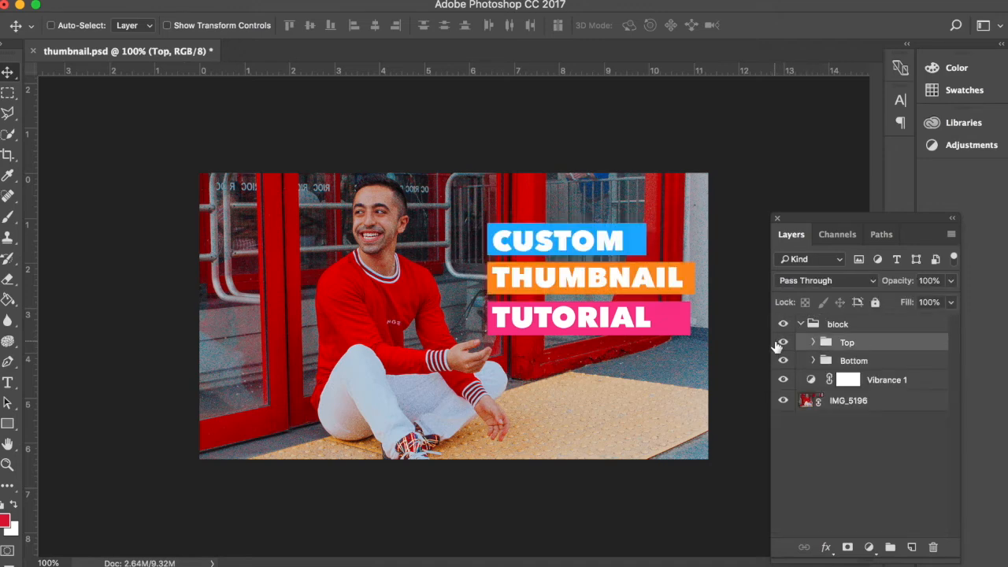
pyautogui.click(786, 362)
pyautogui.click(784, 361)
# - Try moving the Bottom group with the TUTORIAL block to other places on the canvas and undo the move
pyautogui.click(876, 364)
pyautogui.moveTo(626, 342); pyautogui.dragTo(337, 370)
pyautogui.moveTo(339, 423); pyautogui.dragTo(679, 367)
pyautogui.press('super+z')
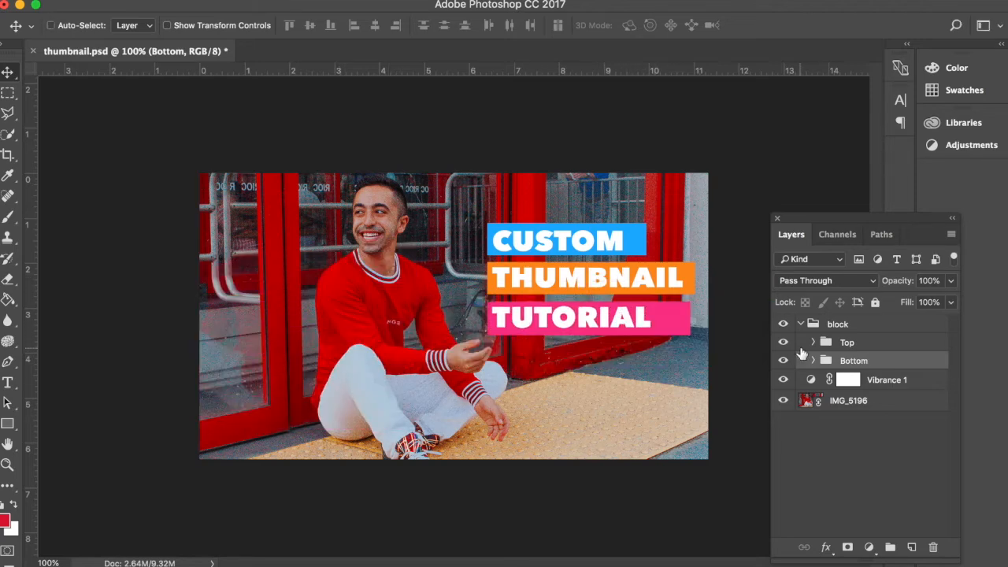
# - Select the Top group, hide and show it, and try moving its CUSTOM THUMBNAIL text block on the canvas
pyautogui.click(839, 343)
pyautogui.click(784, 345)
pyautogui.click(785, 344)
pyautogui.moveTo(641, 288)
pyautogui.mouseDown()
pyautogui.moveTo(465, 309)
pyautogui.moveTo(358, 390)
pyautogui.moveTo(368, 345)
pyautogui.moveTo(560, 275)
pyautogui.moveTo(622, 268)
pyautogui.moveTo(640, 286)
pyautogui.mouseUp()
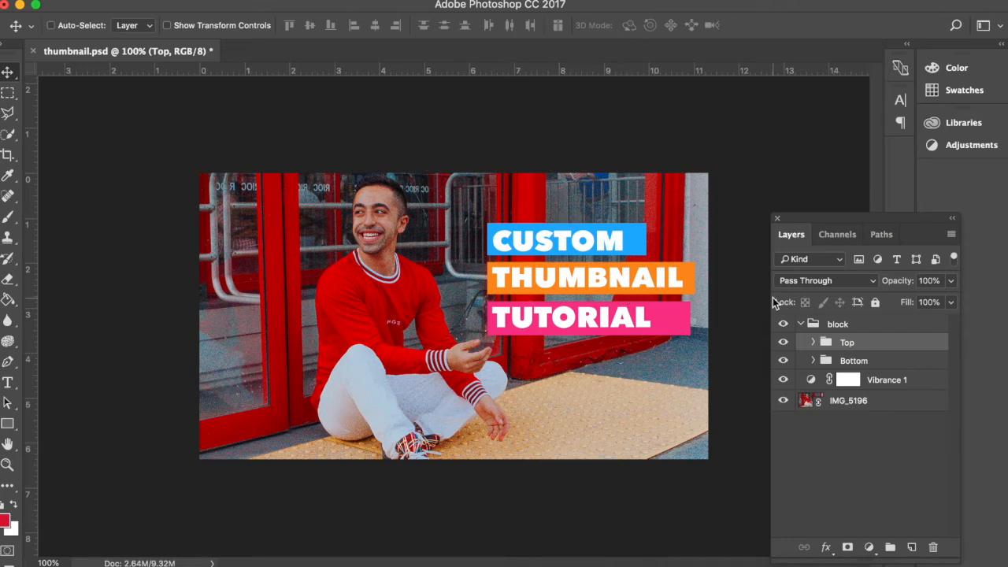
# - Compare the Top and Bottom groups by hiding and showing each, and collapse the block group
pyautogui.click(783, 344)
pyautogui.click(783, 342)
pyautogui.click(784, 361)
pyautogui.click(783, 360)
pyautogui.click(803, 325)
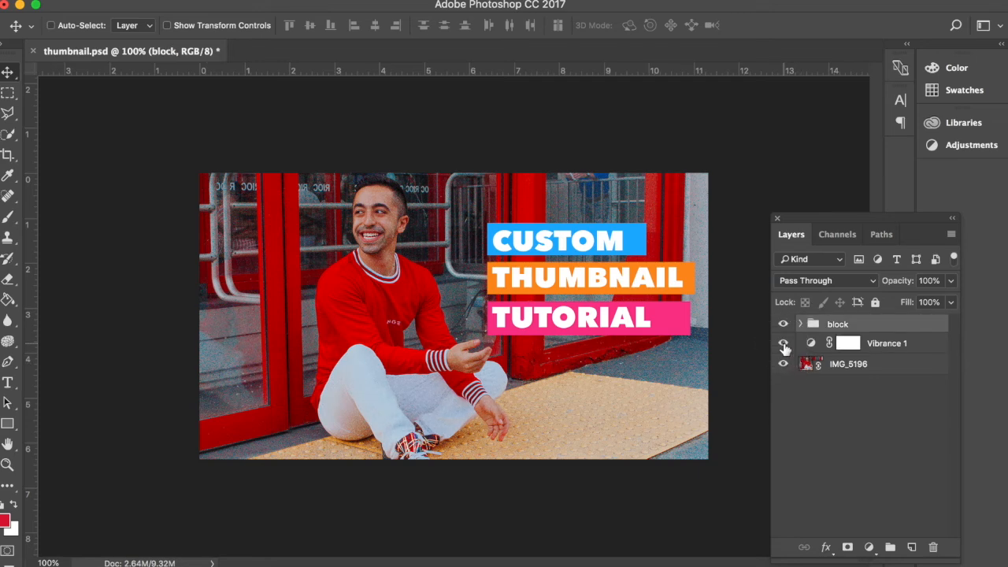
# - Select the IMG_5196 photo layer, examine the adjustment and Smart Sharpen steps recorded in the Thumbnail action, and close the actions list
pyautogui.click(873, 367)
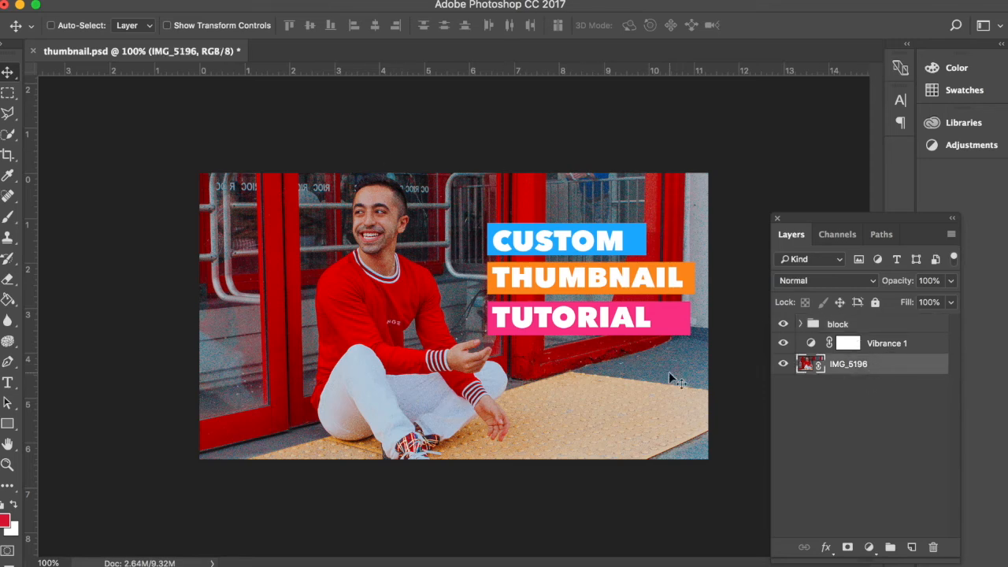
pyautogui.click(504, 1)
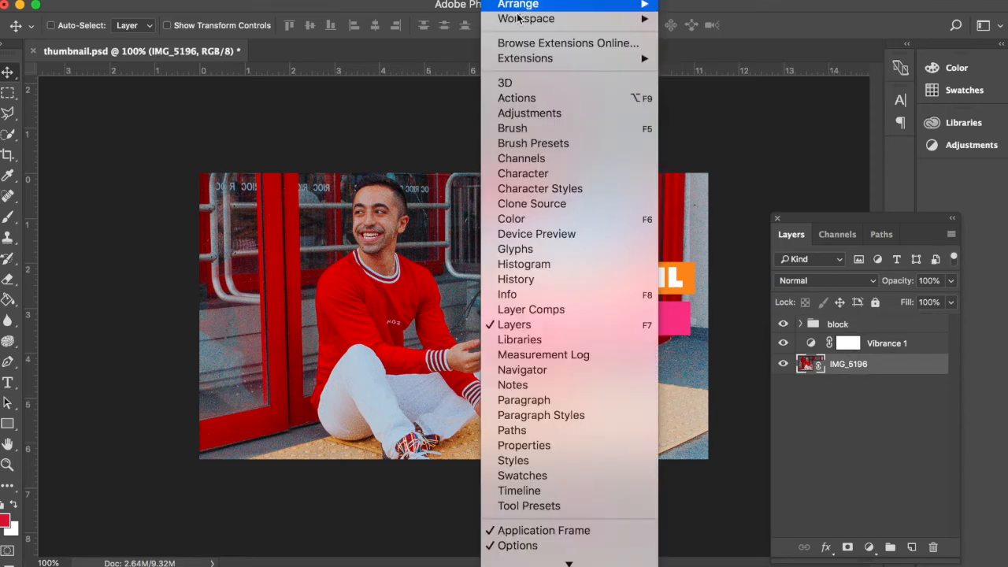
pyautogui.click(528, 100)
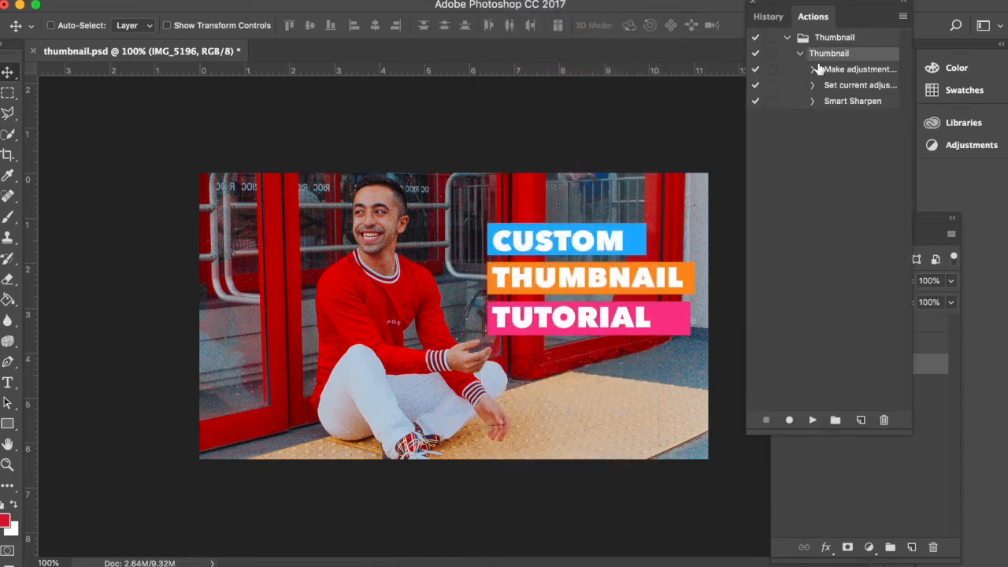
pyautogui.click(864, 88)
pyautogui.click(864, 105)
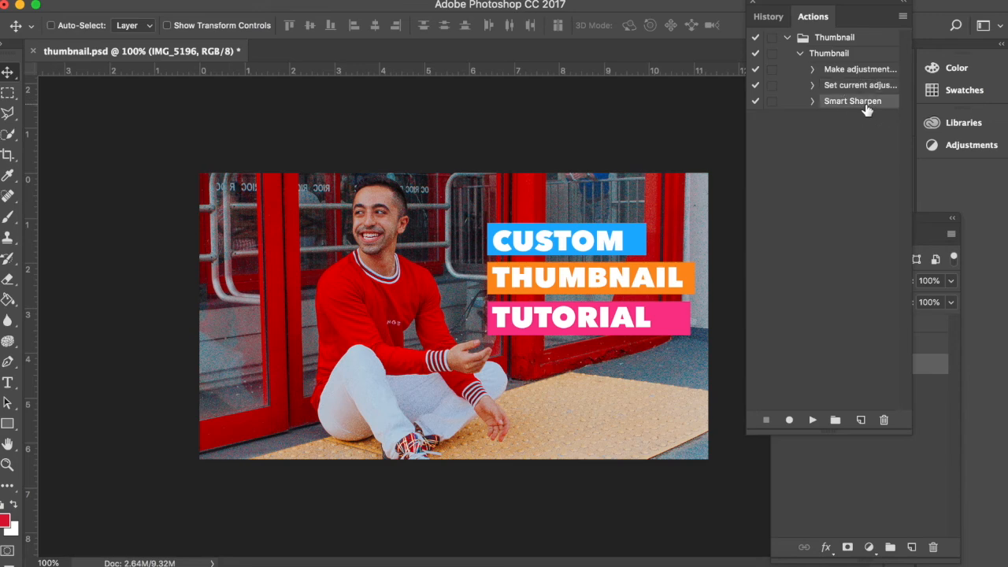
pyautogui.click(752, 3)
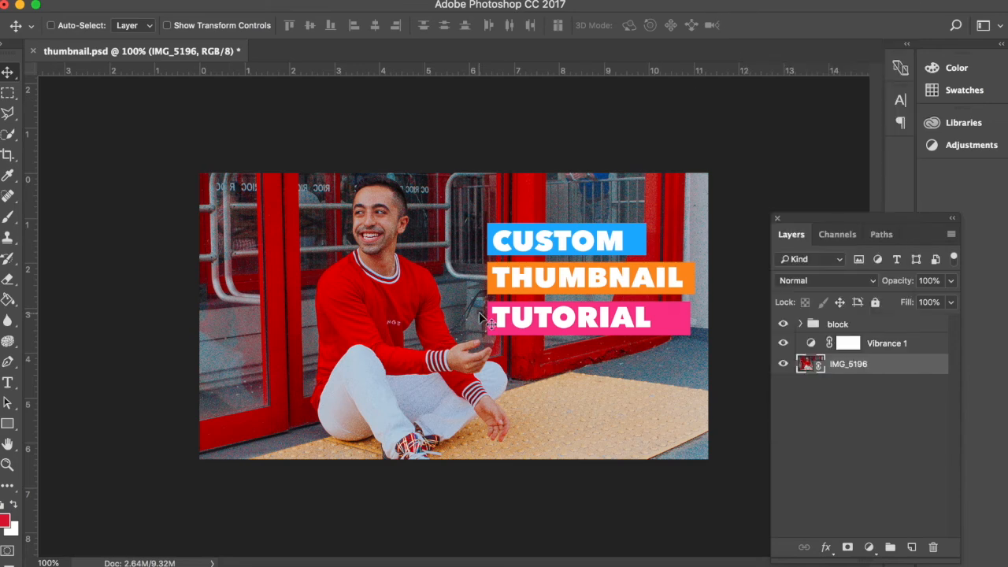